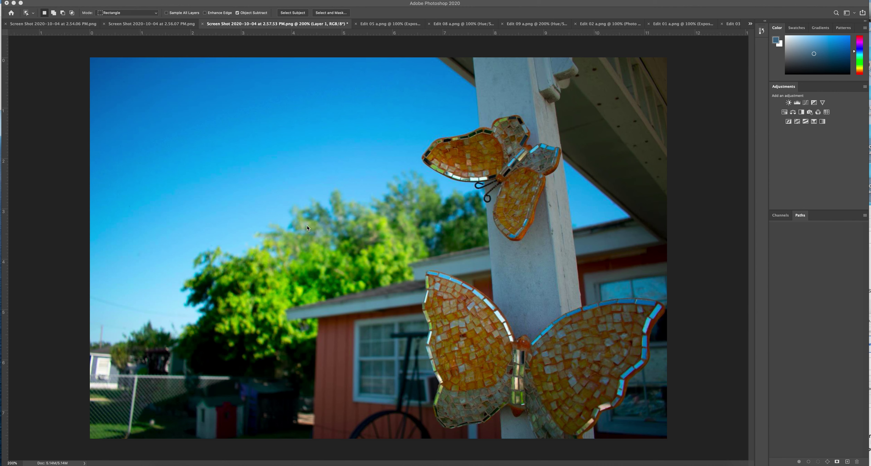
Step: Show the hidden panels and select both mosaic butterflies together with the Object Selection tool
key("Tab")
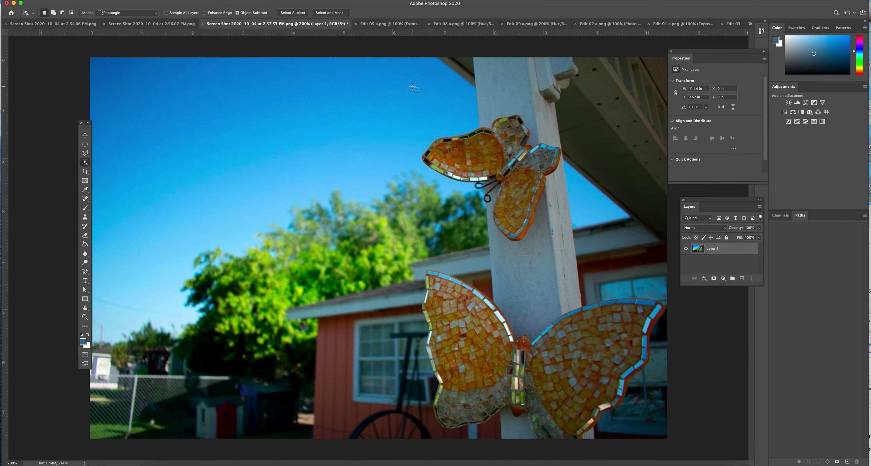
left_click_drag(412, 87, 578, 252)
key("shift")
left_click_drag(418, 259, 665, 441)
Step: Enter Select and Mask and brush the missing edges of the upper butterfly's right-hand wings into the selection
left_click(336, 14)
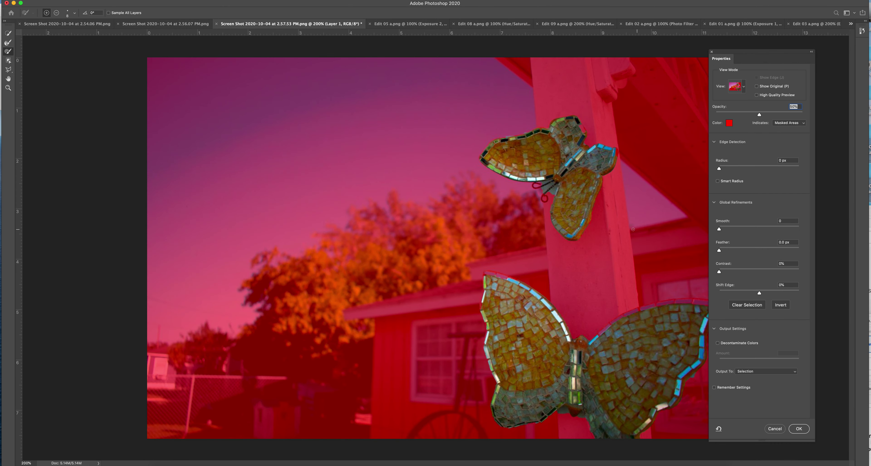
left_click(8, 88)
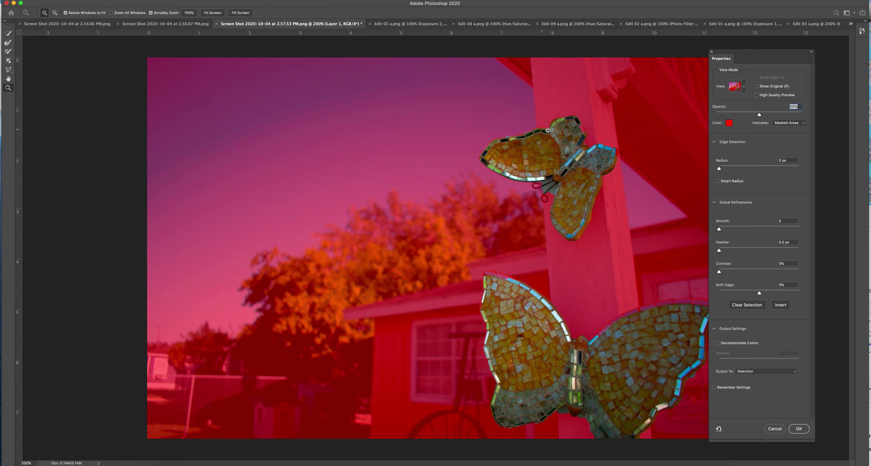
left_click(583, 144)
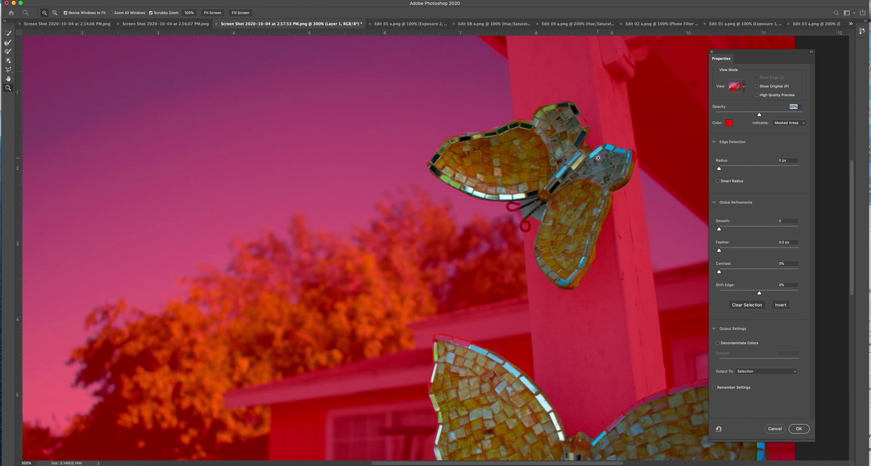
scroll(601, 158, "right", 3)
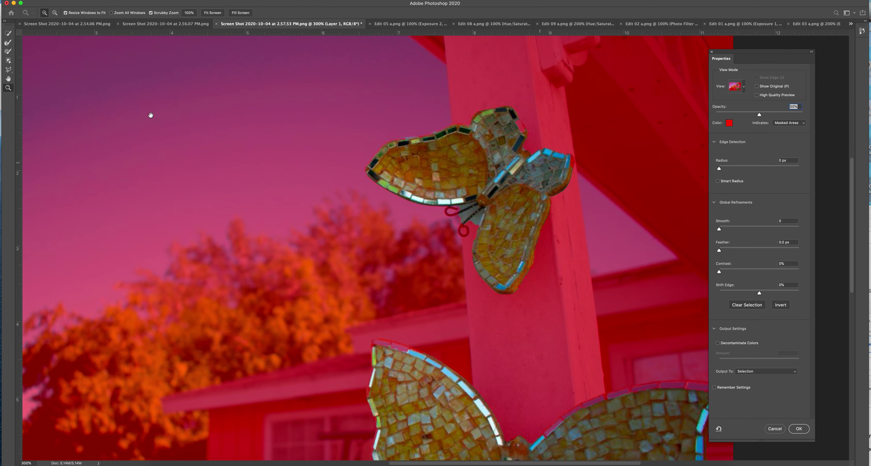
left_click(8, 51)
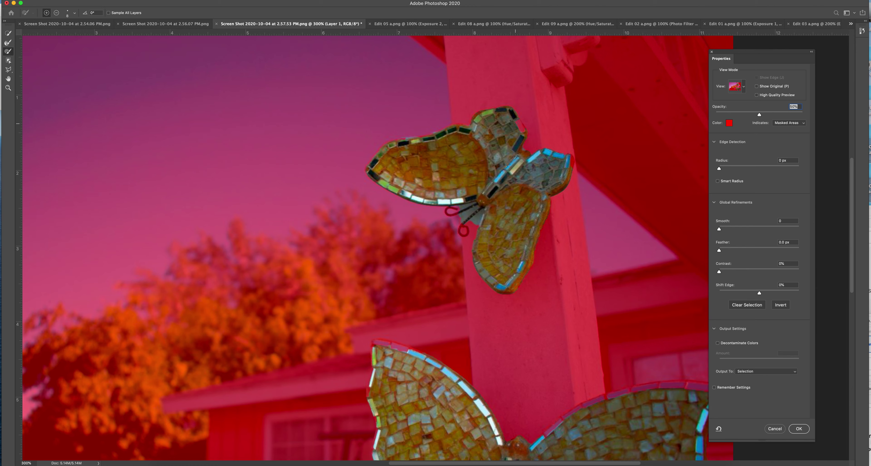
left_click_drag(517, 120, 523, 136)
mouse_move(571, 157)
left_mouse_down()
mouse_move(572, 168)
mouse_move(572, 160)
left_mouse_up()
Step: Brush the background around the upper butterfly's antennae out of the selection, enlarging the brush to 15
key("alt")
mouse_move(467, 207)
left_mouse_down()
mouse_move(456, 208)
mouse_move(480, 210)
left_mouse_up()
key("alt")
key("bracketright")
key("bracketright")
key("bracketright")
key("alt")
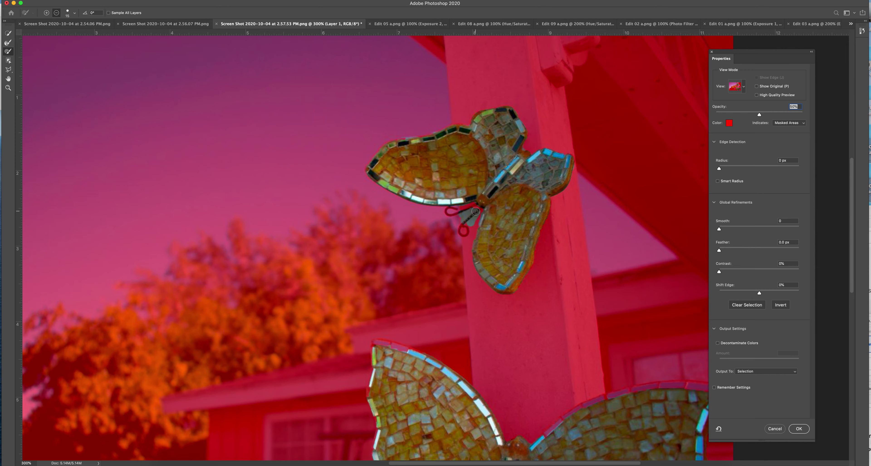
mouse_move(472, 227)
left_mouse_down()
mouse_move(472, 210)
mouse_move(454, 215)
mouse_move(464, 220)
left_mouse_up()
Step: Brush the upper and outer edges of the large butterfly's right wing into the selection with a size 25 brush
scroll(562, 234, "down", 2)
scroll(562, 234, "down", 5)
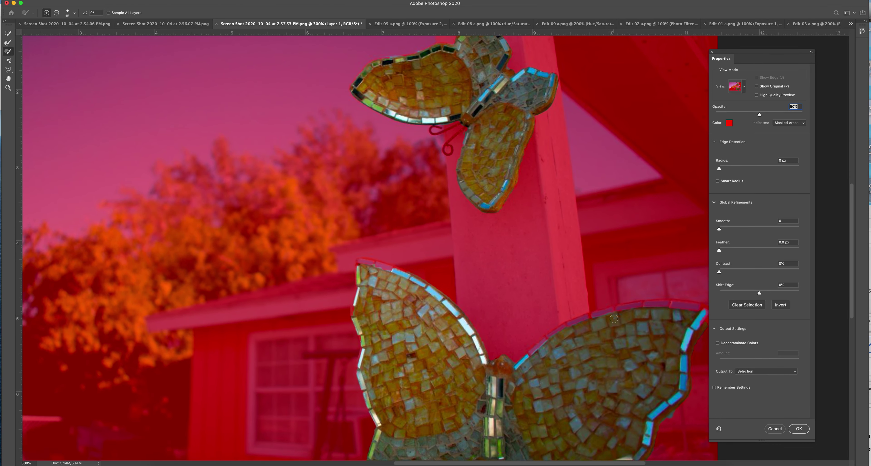
left_click_drag(619, 321, 570, 306)
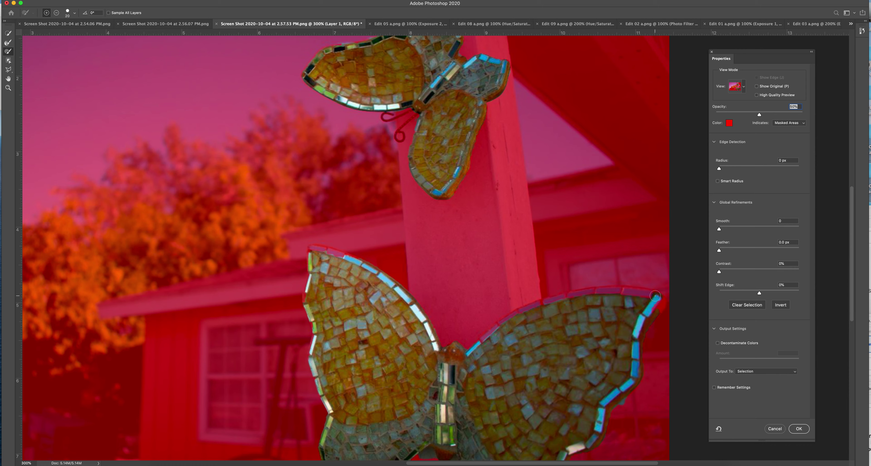
key("bracketright")
mouse_move(652, 298)
left_mouse_down()
mouse_move(591, 293)
mouse_move(554, 302)
mouse_move(481, 343)
left_mouse_up()
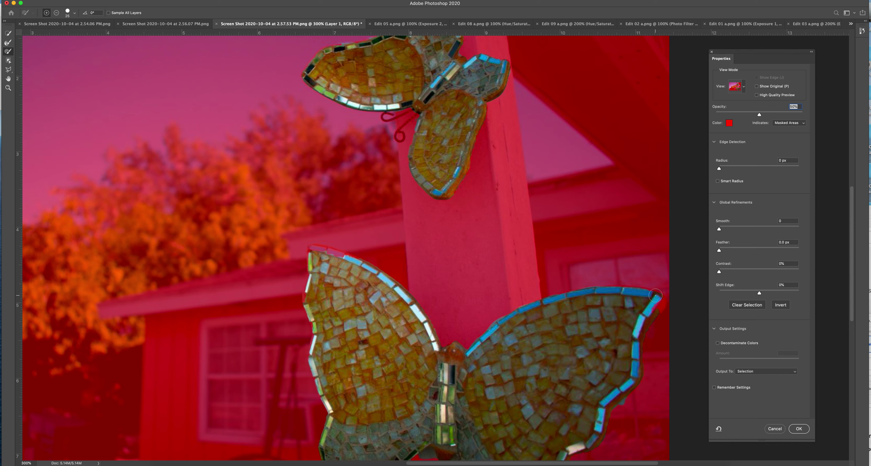
mouse_move(656, 298)
left_mouse_down()
mouse_move(623, 372)
mouse_move(629, 407)
left_mouse_up()
Step: Subtract the stray background beside and below the lower end of the large butterfly's body using a smaller brush
key("alt")
scroll(452, 403, "down", 2)
scroll(452, 403, "down", 5)
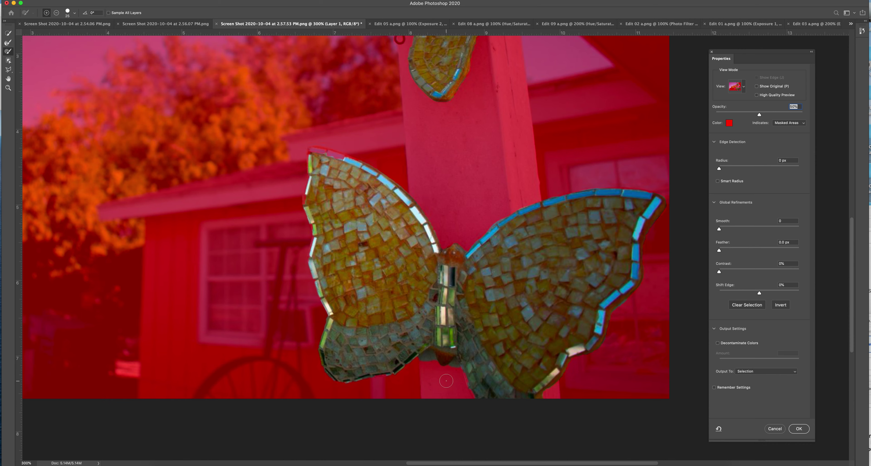
key("bracketleft")
key("bracketleft")
key("bracketleft")
key("alt")
mouse_move(429, 352)
left_mouse_down()
mouse_move(419, 359)
mouse_move(434, 354)
mouse_move(436, 370)
mouse_move(427, 360)
mouse_move(422, 366)
left_mouse_up()
key("alt")
key("bracketleft")
key("bracketleft")
key("alt")
left_click_drag(454, 361, 446, 371)
Step: Brush the top edge of the large butterfly's left wing into the selection and apply the Select and Mask refinements
key("bracketright")
left_click(316, 150)
left_click_drag(316, 151, 357, 163)
key("super+z")
left_click_drag(311, 151, 352, 162)
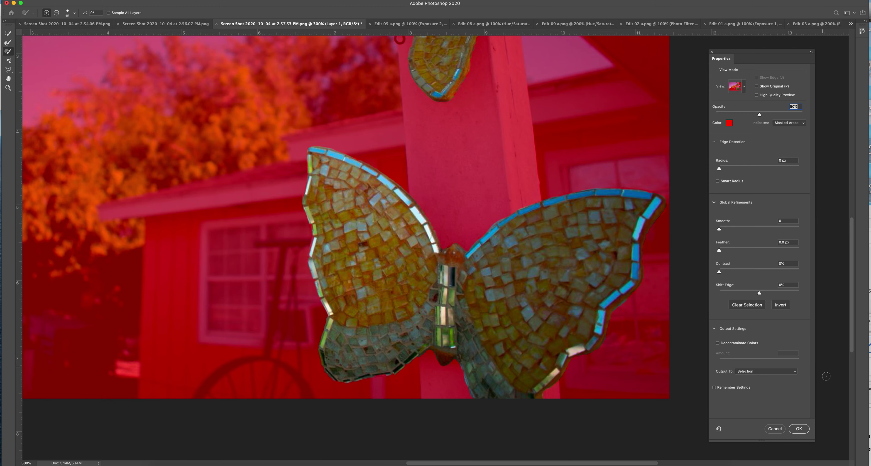
left_click(803, 430)
Step: Add an Exposure adjustment layer masked to the butterflies and raise its exposure slightly
scroll(644, 330, "up", 5)
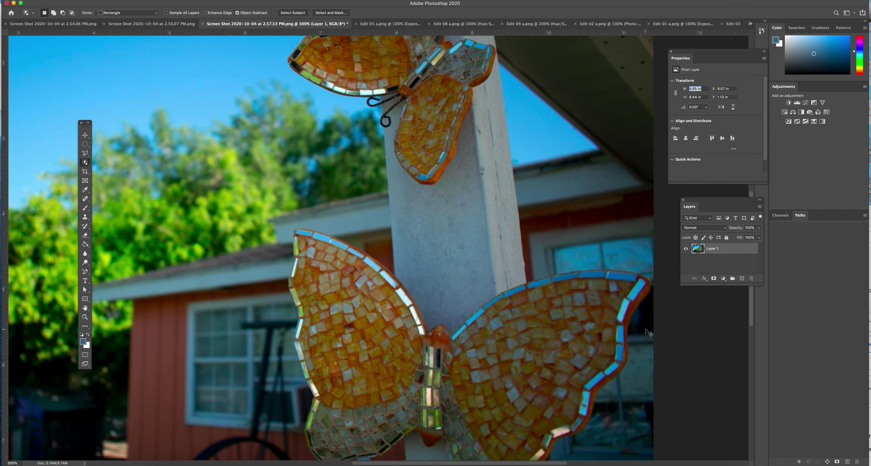
scroll(644, 330, "down", 1)
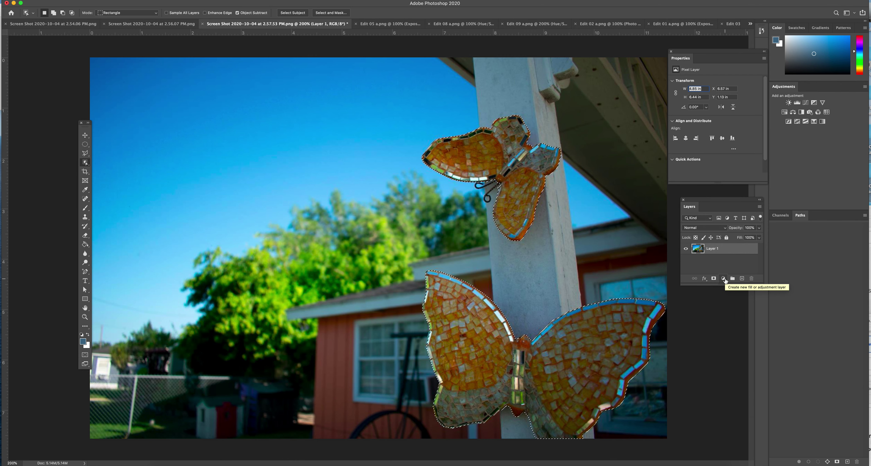
left_click(723, 279)
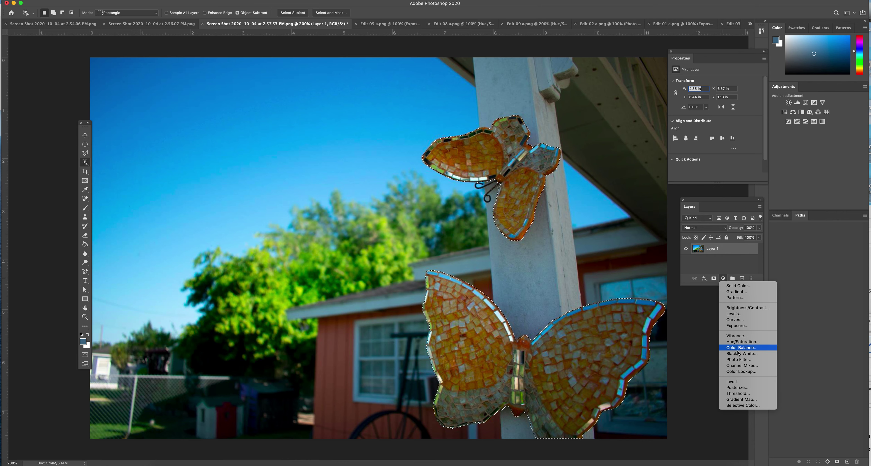
left_click(742, 326)
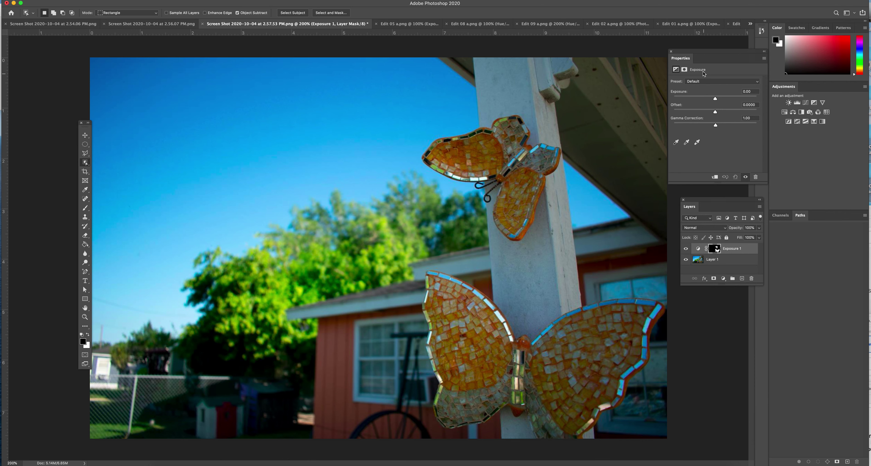
left_click_drag(716, 99, 717, 100)
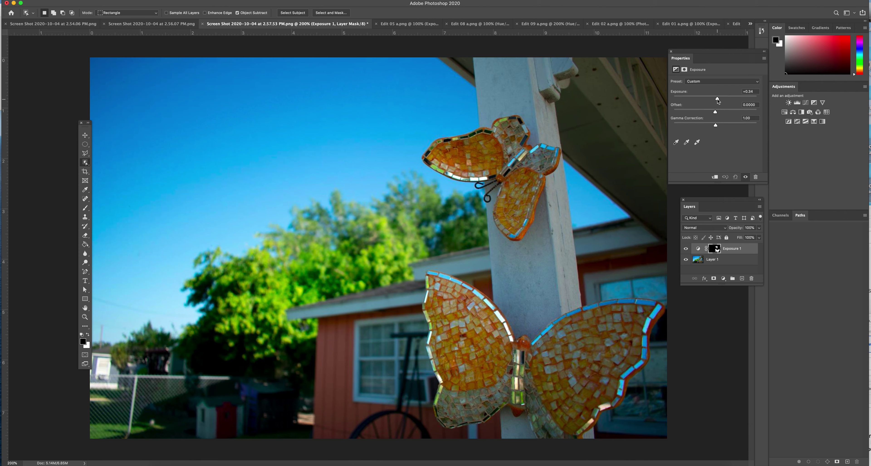
left_click_drag(718, 100, 718, 100)
Step: Load the Exposure layer's mask as a selection and add a Hue/Saturation adjustment above Layer 1 with saturation +20
left_click_drag(715, 250, 715, 250)
left_click_drag(715, 250, 716, 250)
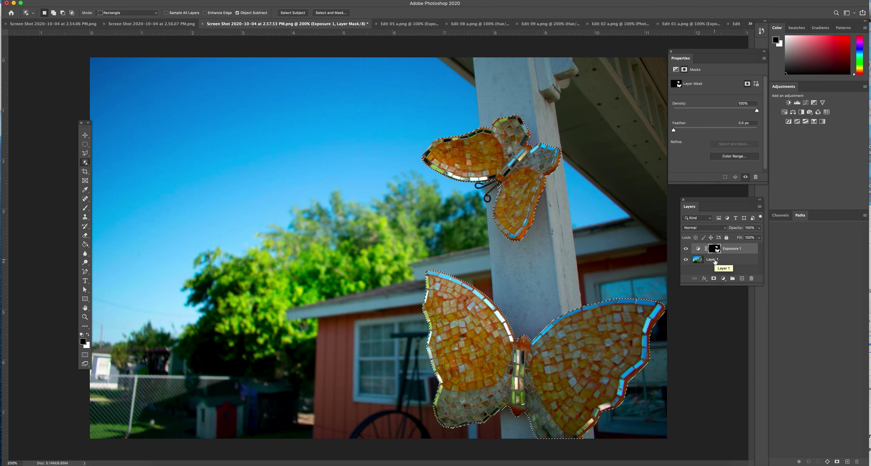
left_click(713, 260)
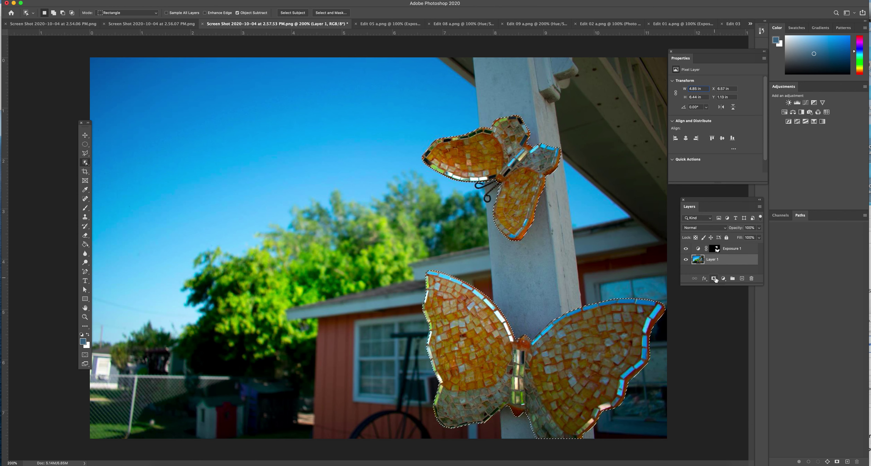
left_click(724, 278)
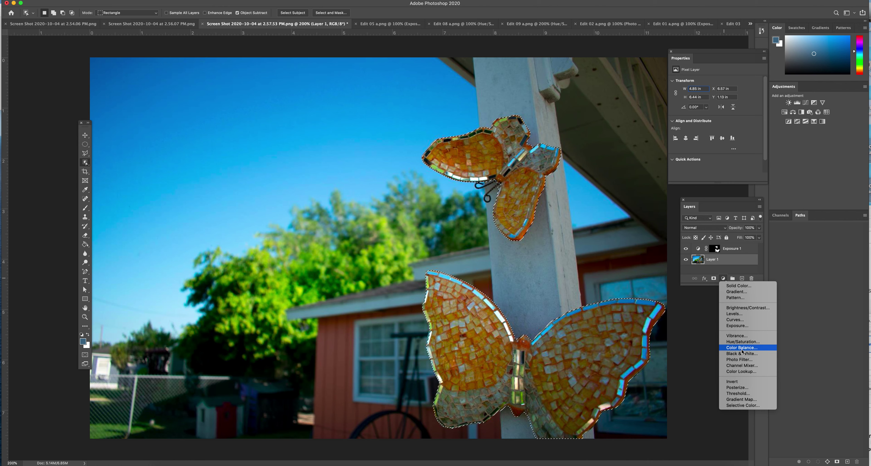
left_click(743, 342)
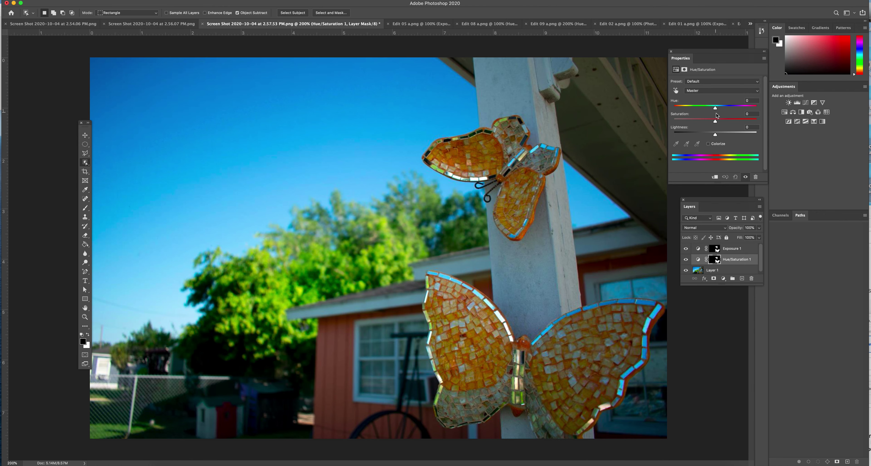
left_click_drag(716, 122, 720, 124)
mouse_move(720, 124)
left_mouse_down()
mouse_move(731, 124)
mouse_move(724, 125)
left_mouse_up()
Step: Compare the butterflies with and without the Exposure and Hue/Saturation adjustments by toggling both layers' visibility
left_click(686, 249)
left_click(686, 260)
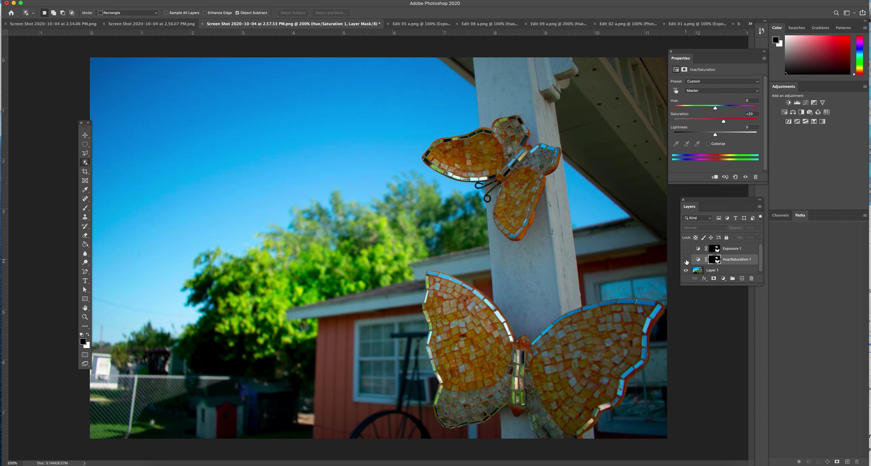
left_click(686, 262)
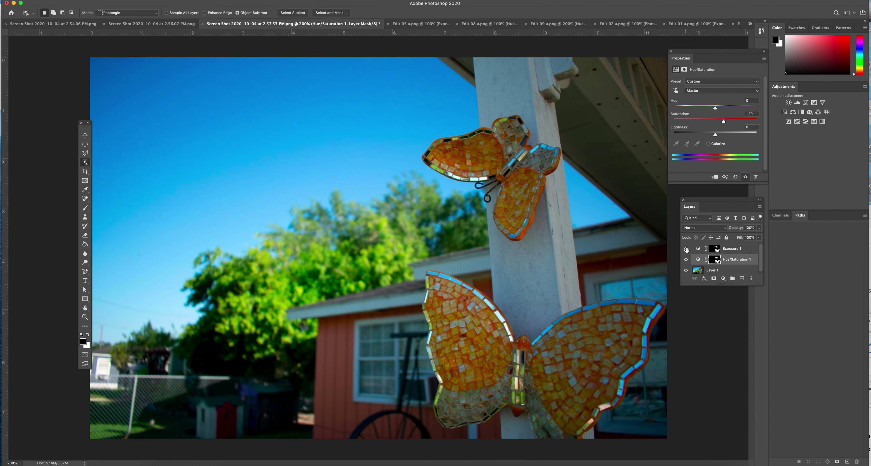
left_click(686, 250)
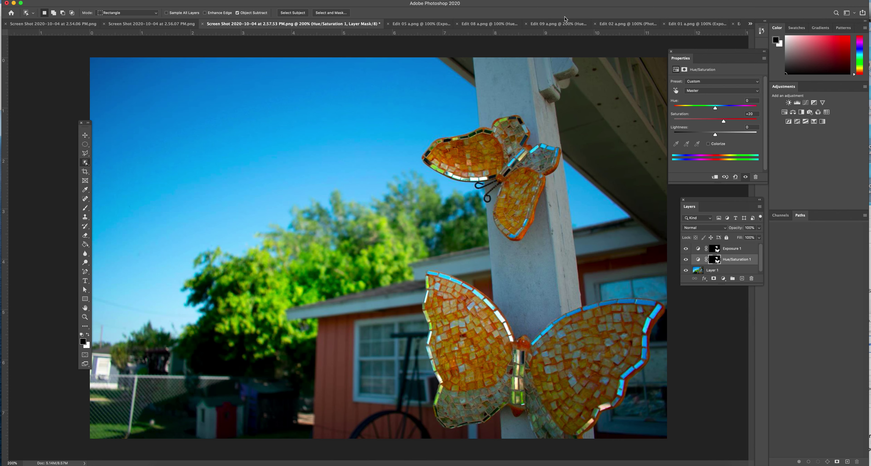
Step: Switch to the masked deer sculpture image (2.56.07 PM) and select the sculpture with the Object Selection tool
left_click(157, 25)
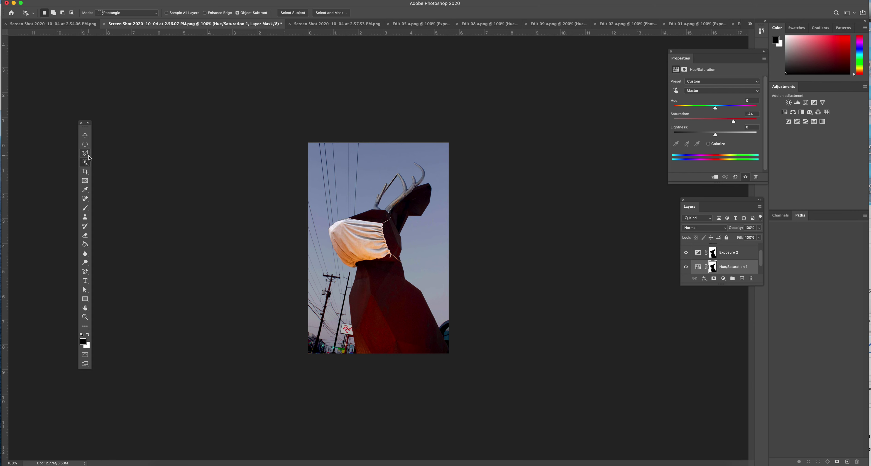
left_click(86, 163)
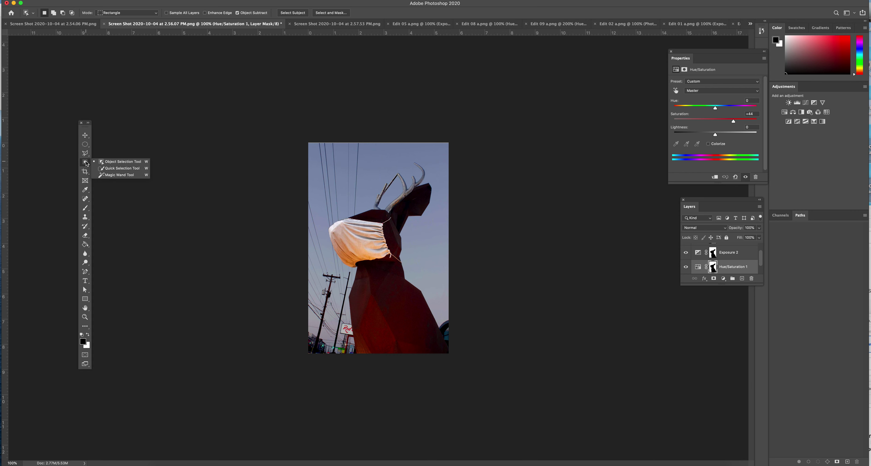
left_click(120, 162)
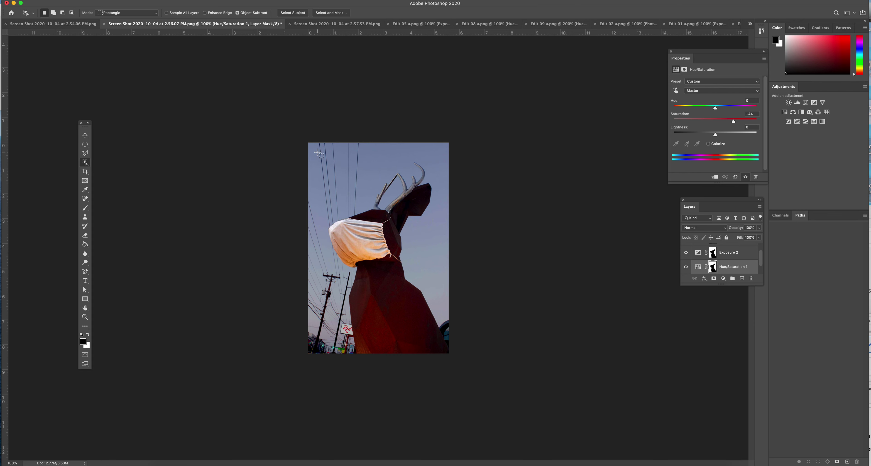
left_click_drag(317, 151, 456, 357)
Step: Subtract the antlers from the deer selection with the Quick Selection tool
left_click(84, 317)
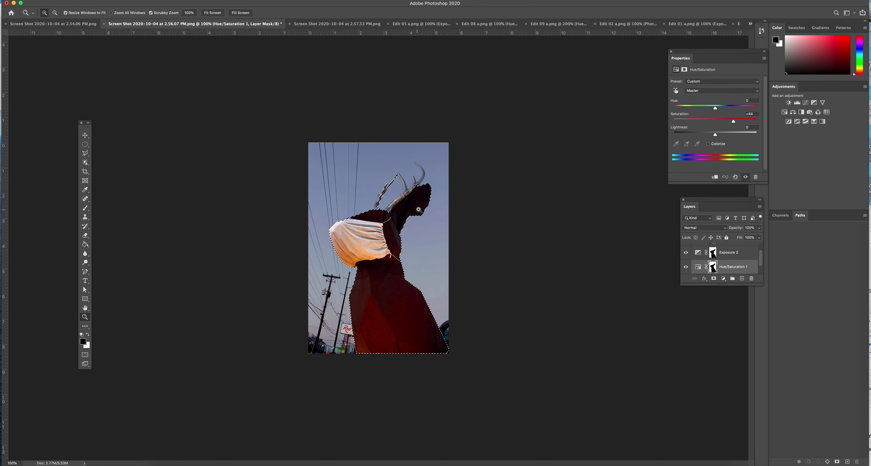
left_click(394, 207)
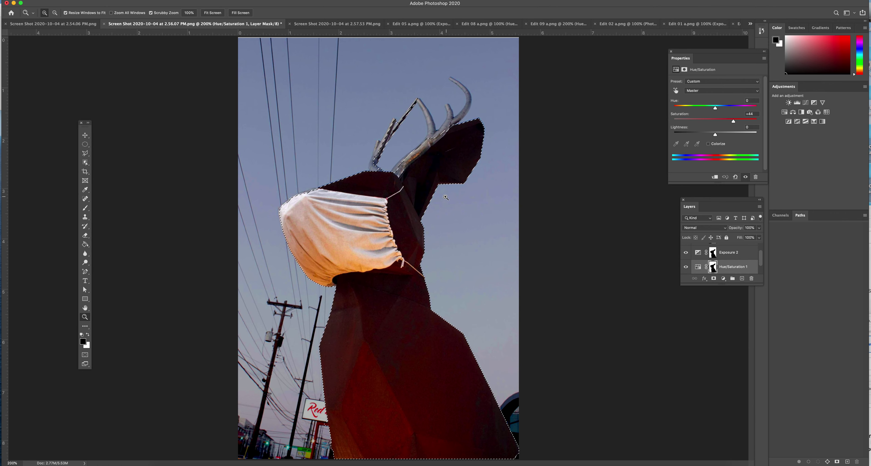
left_click(86, 162)
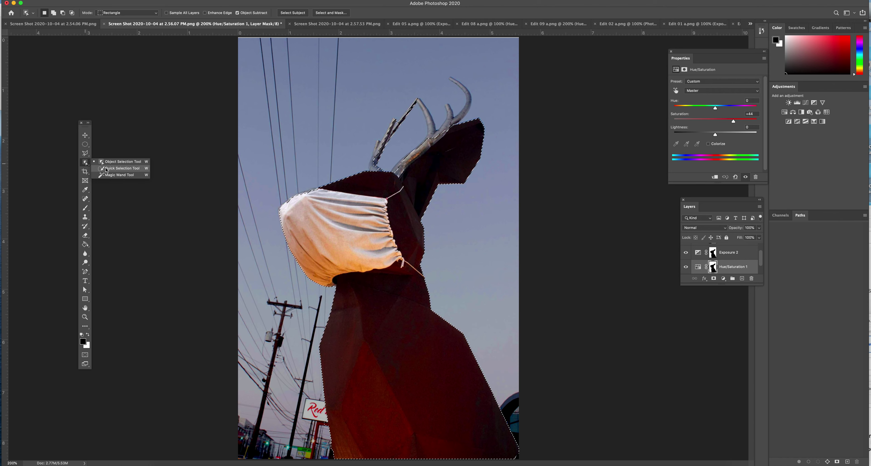
left_click(106, 168)
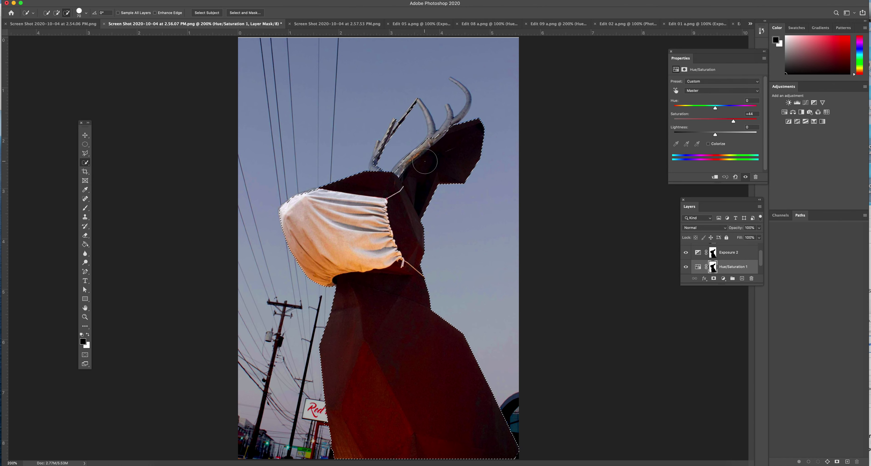
key("alt")
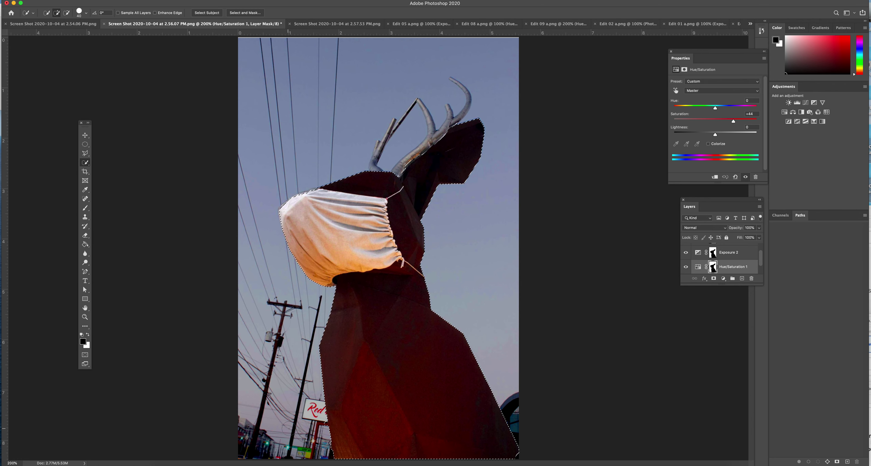
key("alt")
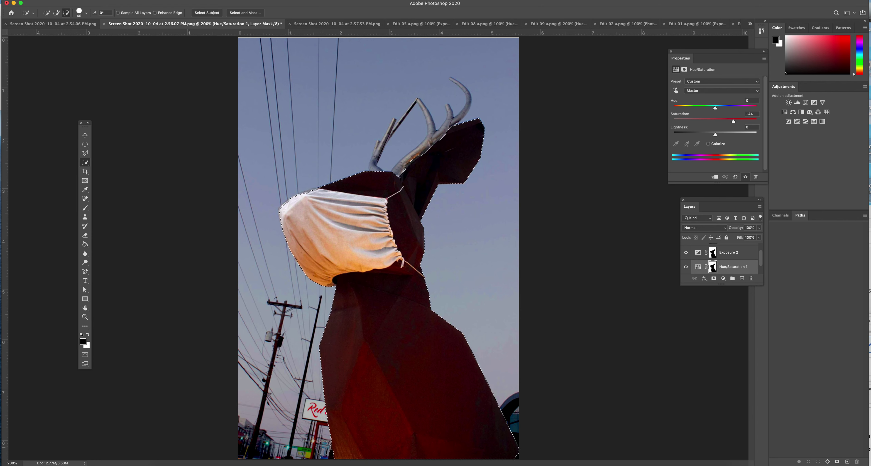
key("alt")
Step: Delete the existing adjustment layers, including Hue/Saturation 1 and Exposure 2, so that only Layer 1 remains
left_click_drag(717, 270, 751, 278)
left_click_drag(724, 254, 754, 282)
left_click_drag(736, 251, 750, 280)
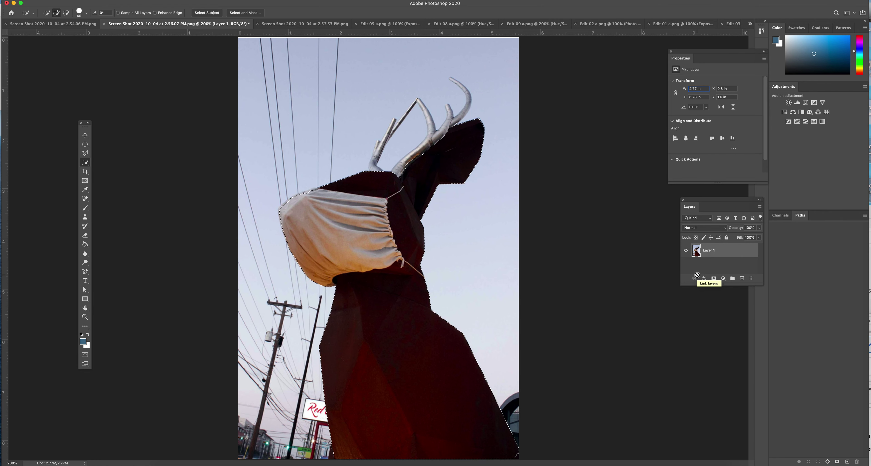
Step: Add an Exposure adjustment layer masked to the selected deer sculpture and raise its exposure to +1.18
left_click(723, 279)
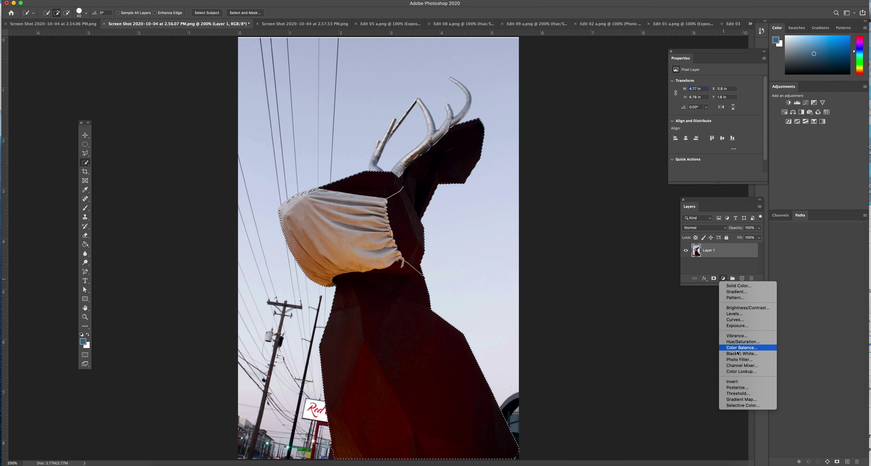
left_click(732, 326)
left_click_drag(715, 99, 721, 97)
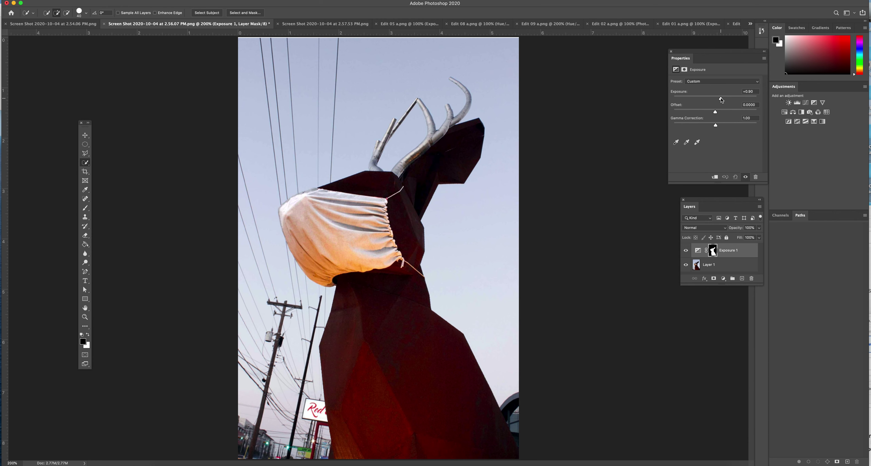
left_click_drag(721, 98, 720, 100)
left_click_drag(721, 98, 724, 98)
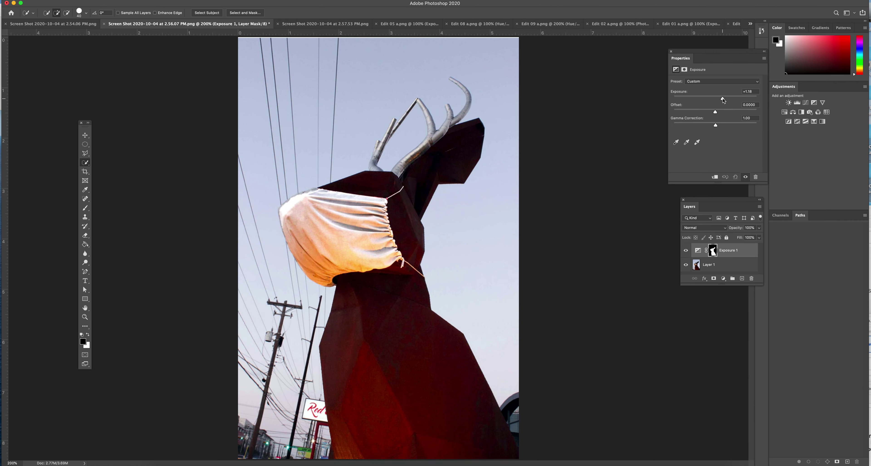
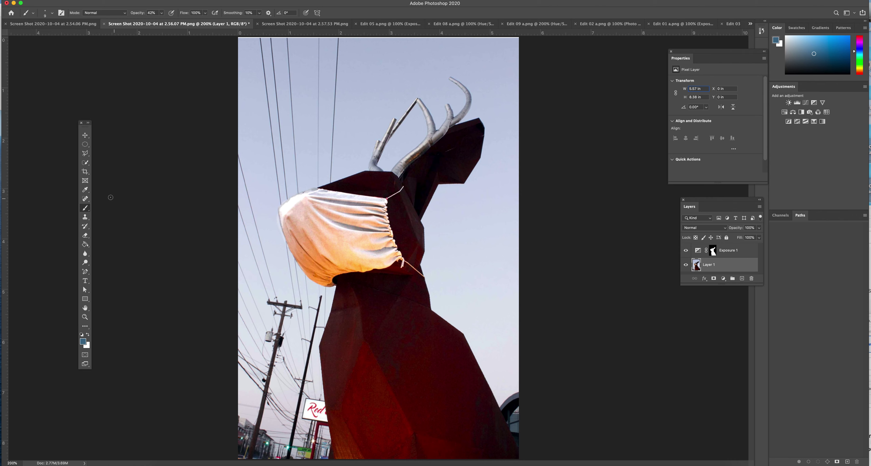
Step: Select the deer's head and ear with the Quick Selection tool on Layer 1, subtracting the stray area beside the ear
left_click(85, 162)
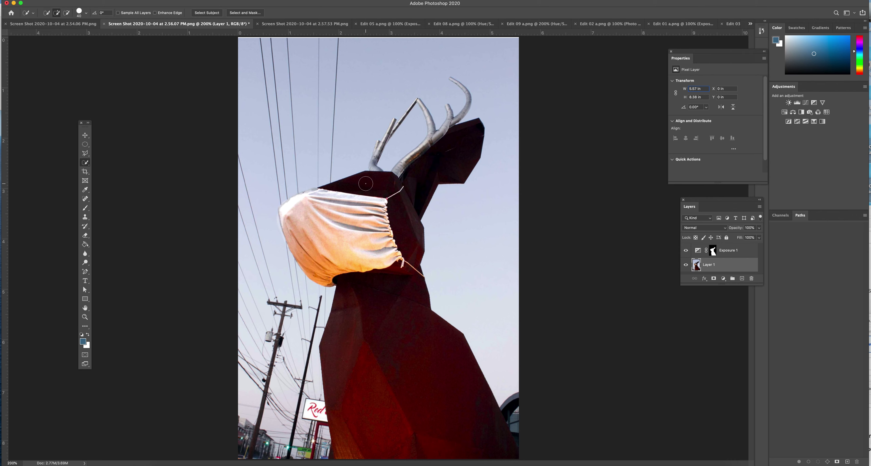
left_click_drag(366, 184, 428, 174)
key("alt")
left_click(422, 144, "alt")
Step: Add an Exposure adjustment layer masked to the head and ear selection and set its exposure to +1.23
left_click(723, 279)
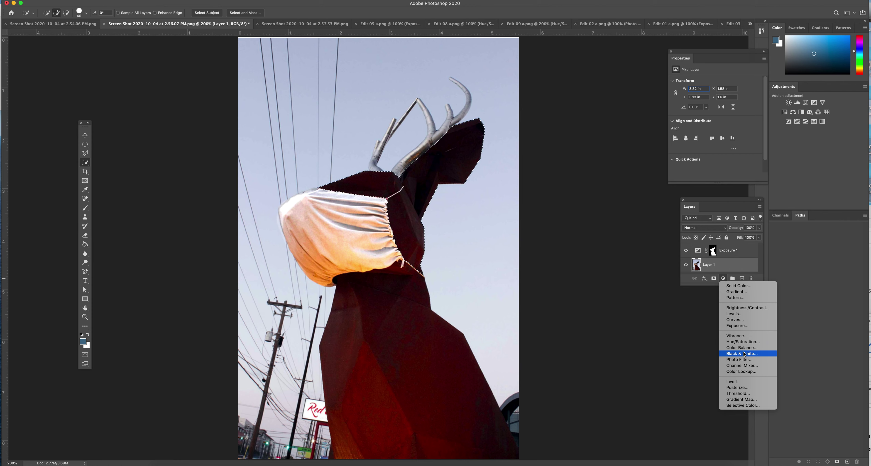
left_click(738, 326)
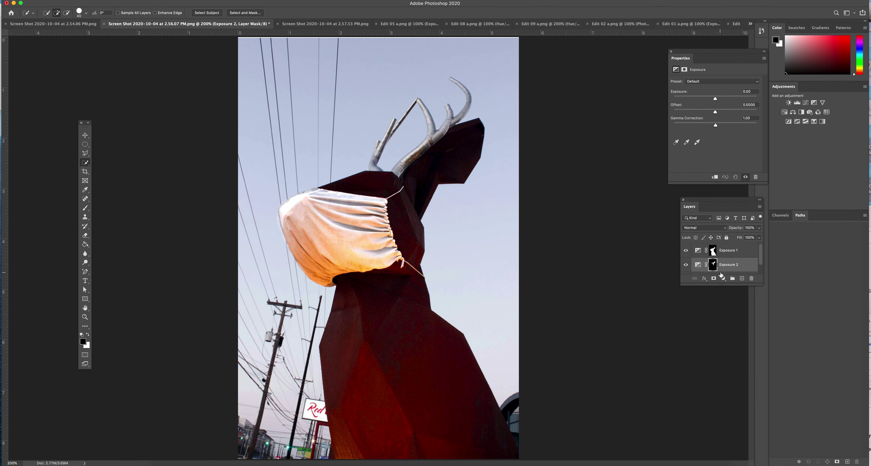
left_click_drag(716, 98, 724, 99)
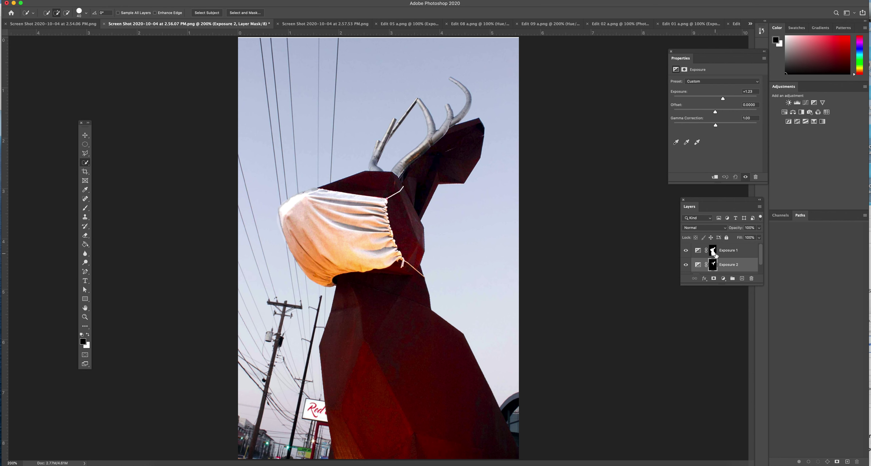
Step: Load the Exposure 1 layer mask as a selection and invert it to select the background around the sculpture
left_click_drag(725, 286, 726, 324)
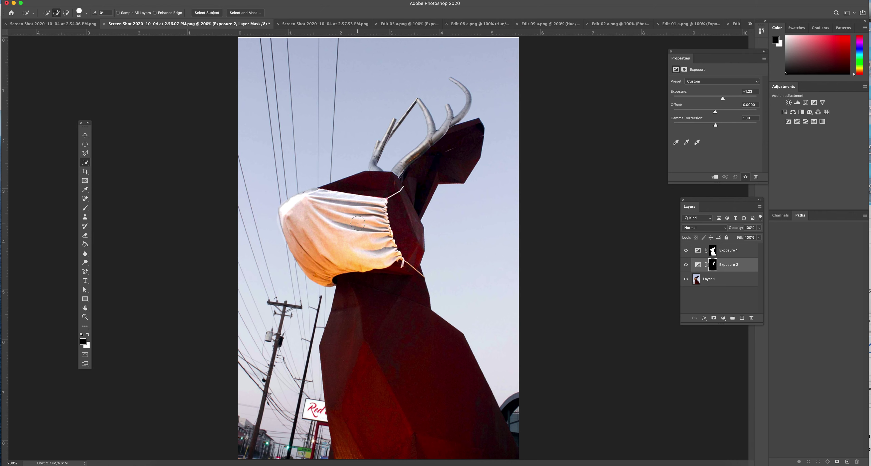
left_click_drag(713, 253, 713, 254)
left_click(713, 253, "super")
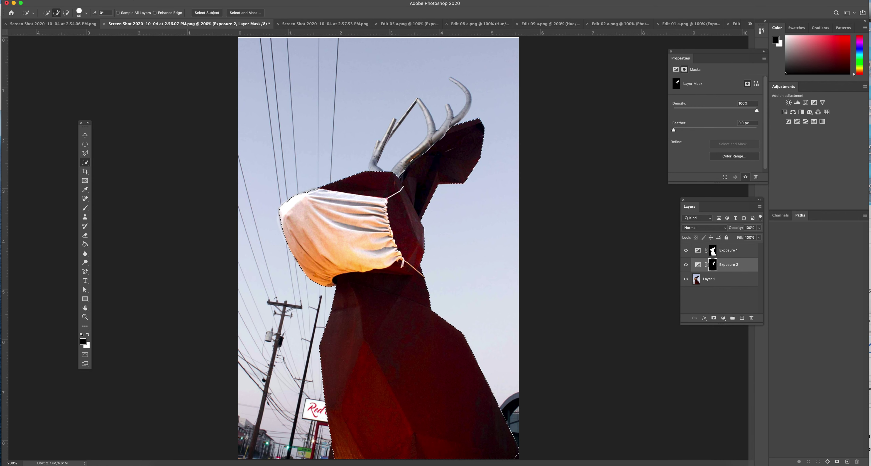
left_click(135, 0)
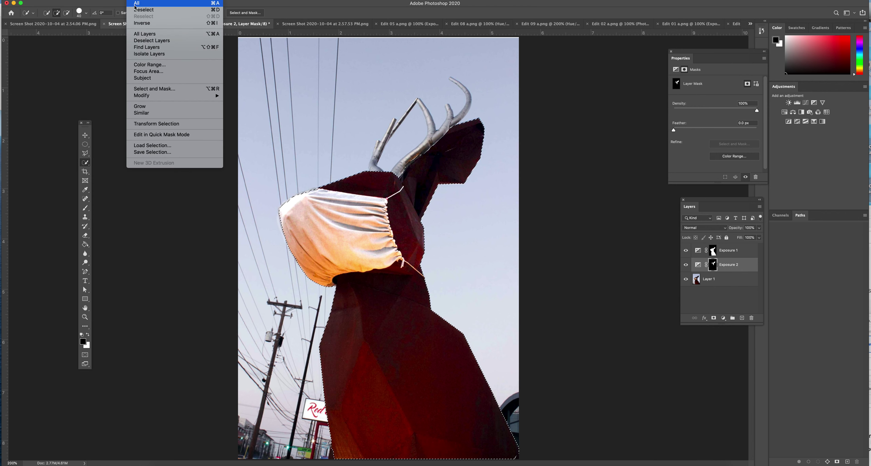
left_click(137, 22)
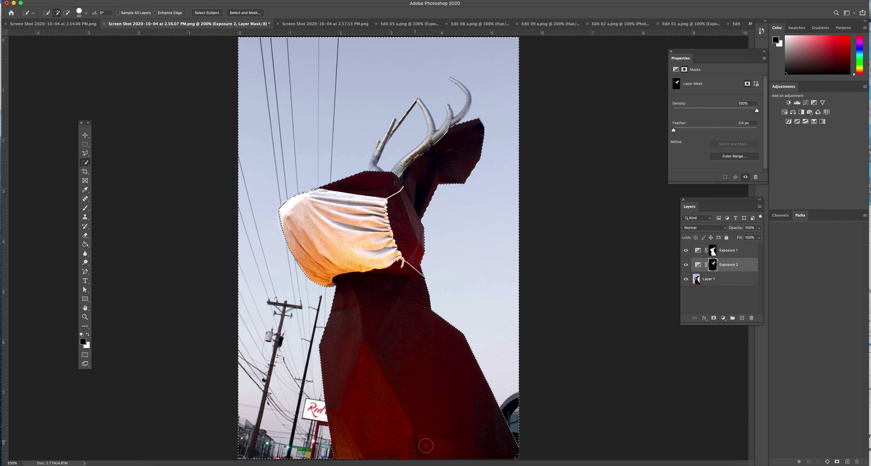
Step: Trim the background selection at the sculpture's lower corner by subtracting with a smaller Quick Selection brush
key("alt")
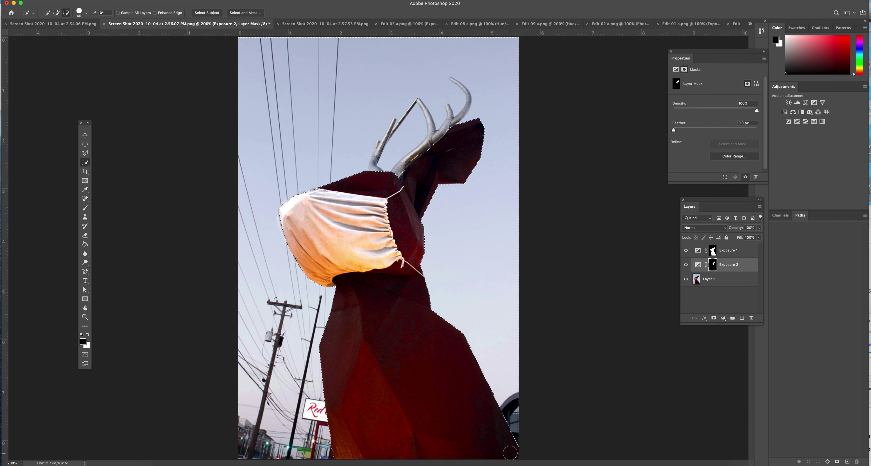
left_click_drag(525, 465, 512, 465)
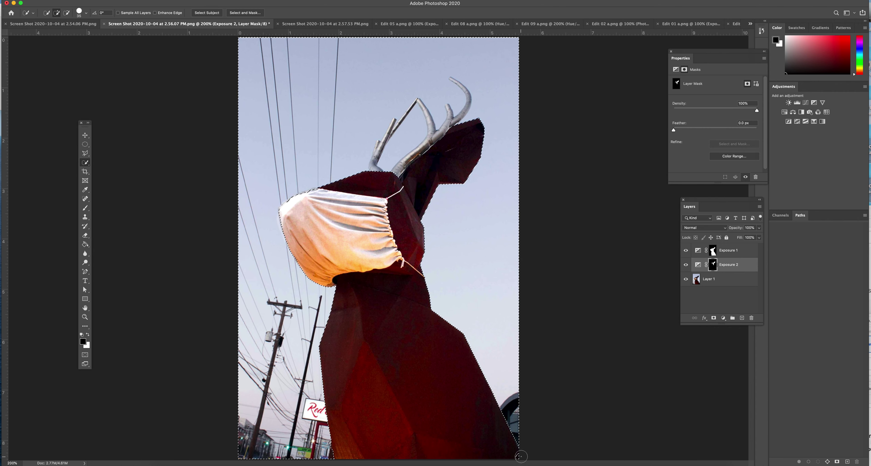
key("alt")
Step: Add an Exposure adjustment layer directly above Layer 1 for the selected background and lower its exposure to -0.56
left_click(719, 282)
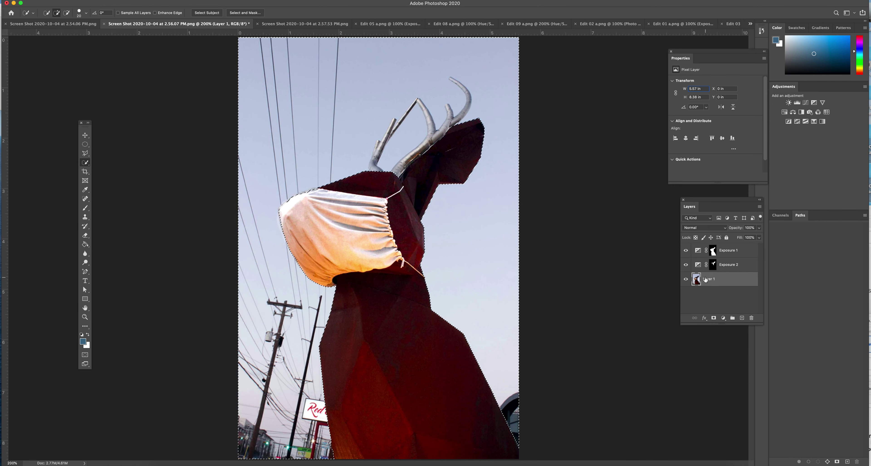
left_click(724, 319)
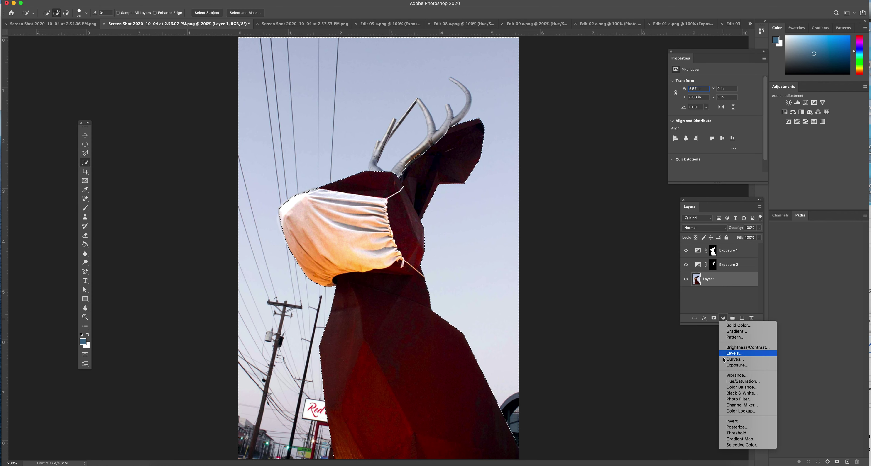
left_click(737, 366)
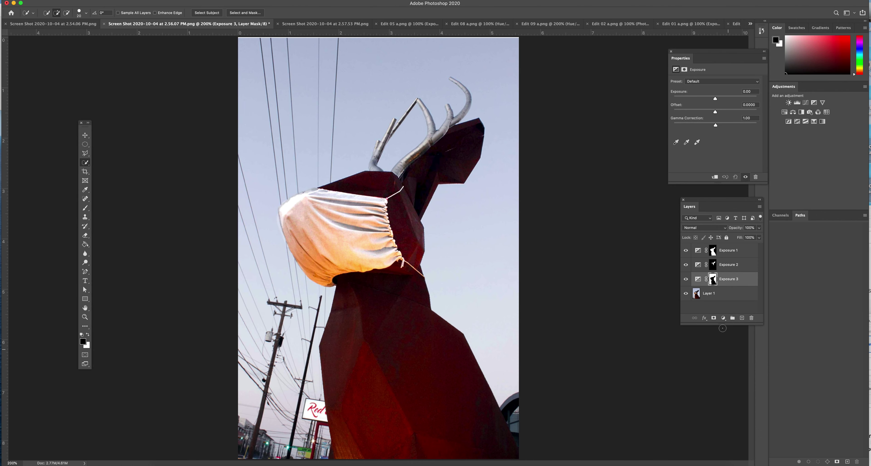
left_click_drag(715, 100, 713, 100)
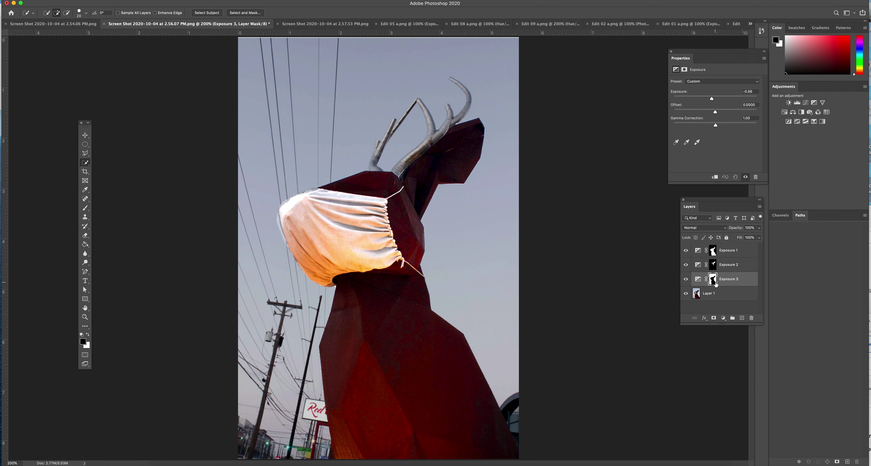
Step: Load the Exposure 3 mask as a selection and add a Hue/Saturation layer above Layer 1 with saturation +51 for the background
left_click_drag(715, 284, 714, 287)
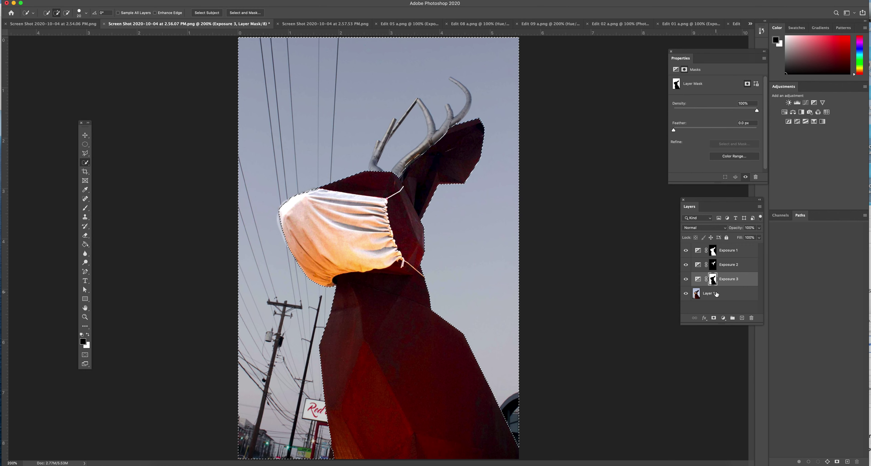
left_click(714, 294)
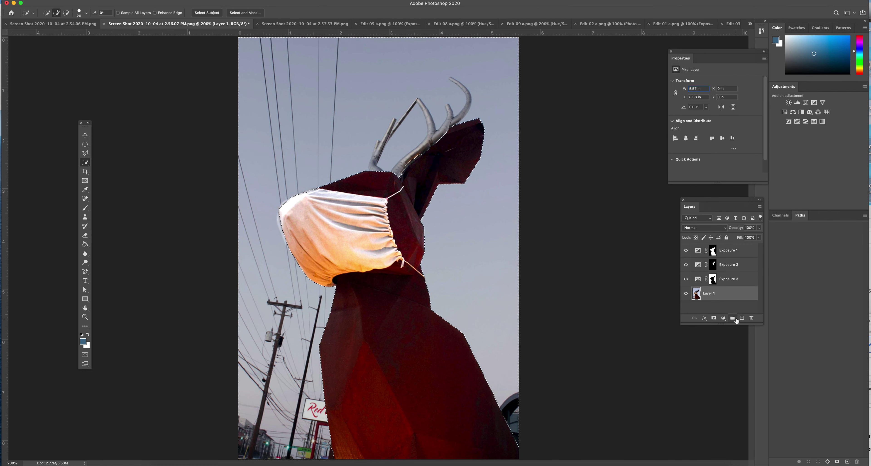
left_click(723, 318)
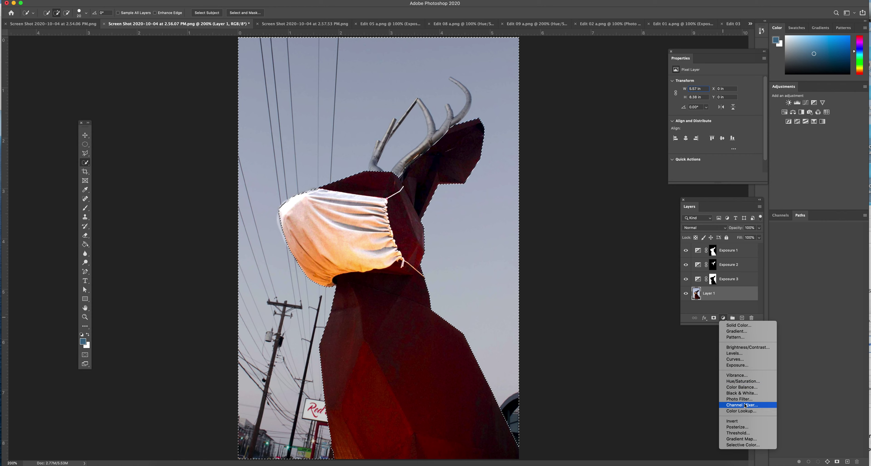
left_click(742, 382)
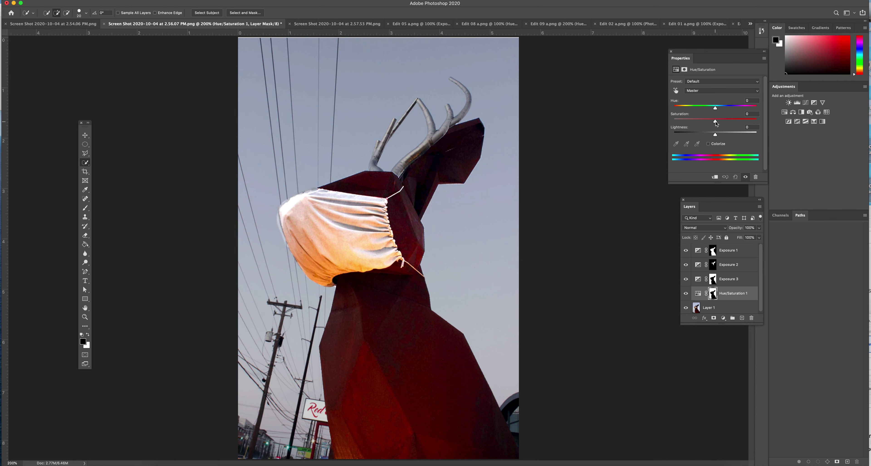
left_click_drag(715, 121, 740, 123)
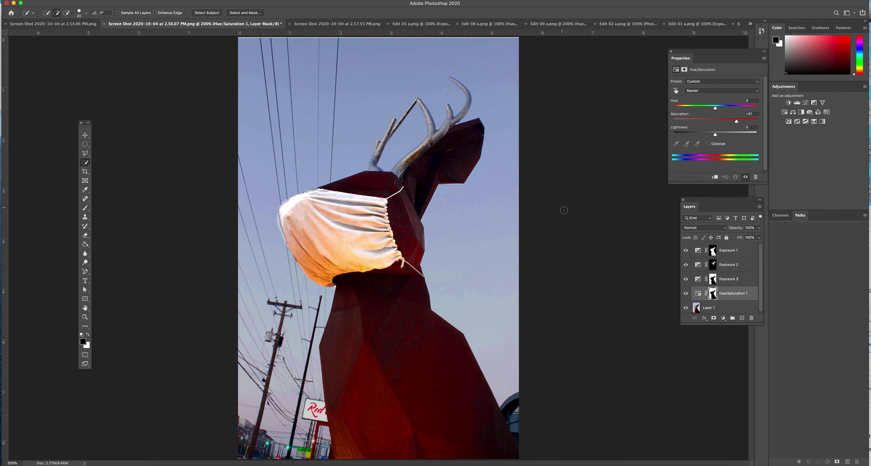
Step: Compare the deer photo with and without its adjustments by hiding and reshowing all the Exposure and Hue/Saturation layers
left_click_drag(685, 294, 689, 266)
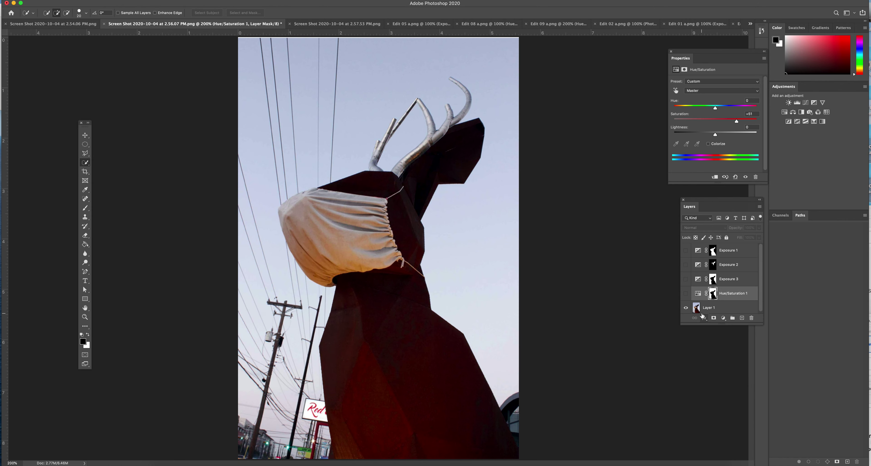
left_click_drag(686, 295, 684, 257)
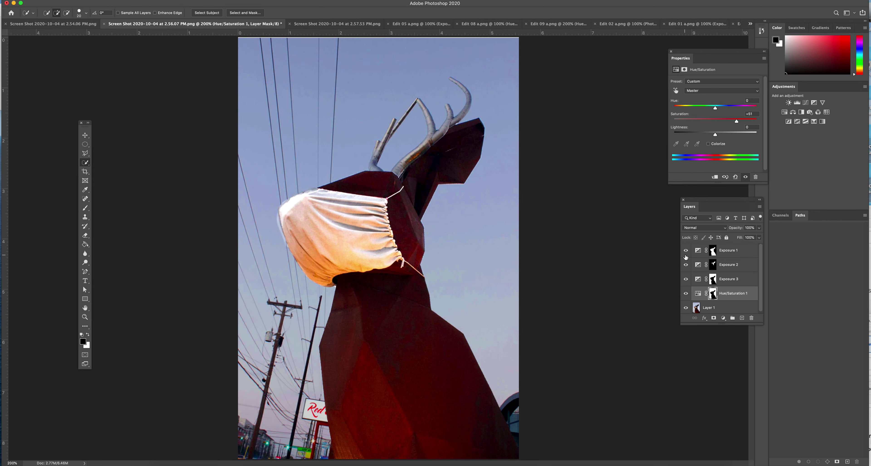